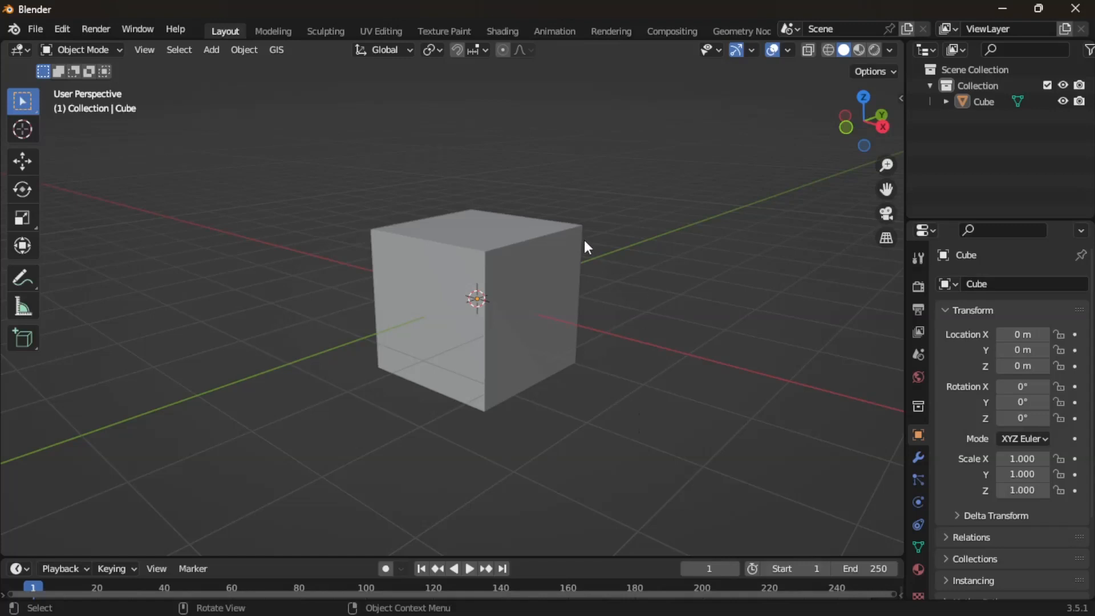
- Add a camera at the world origin
key(shift+a)
mouse_move(584, 241)
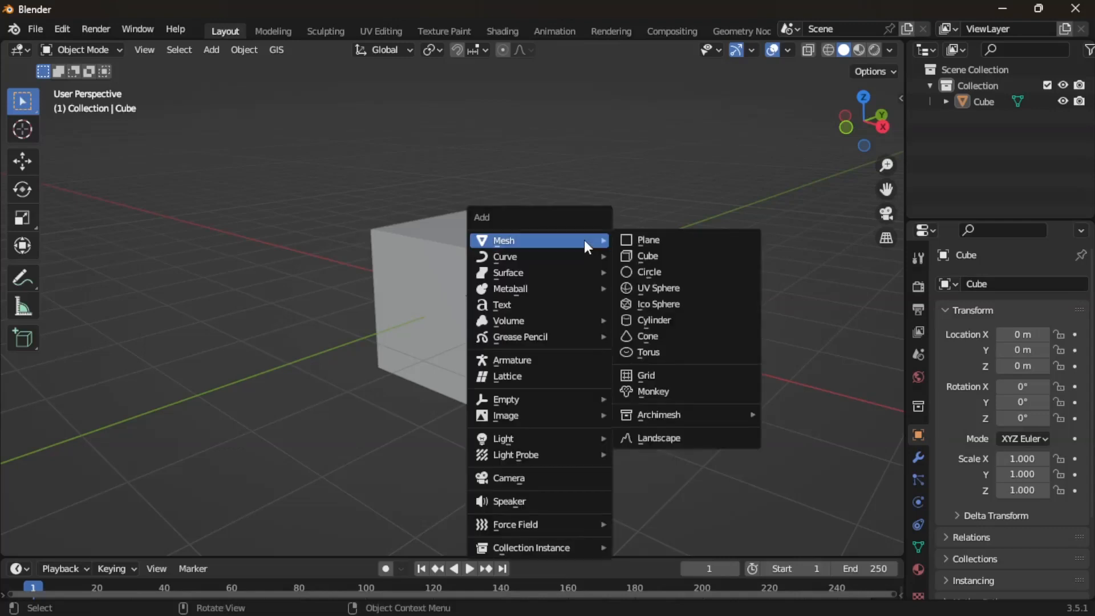
click(525, 479)
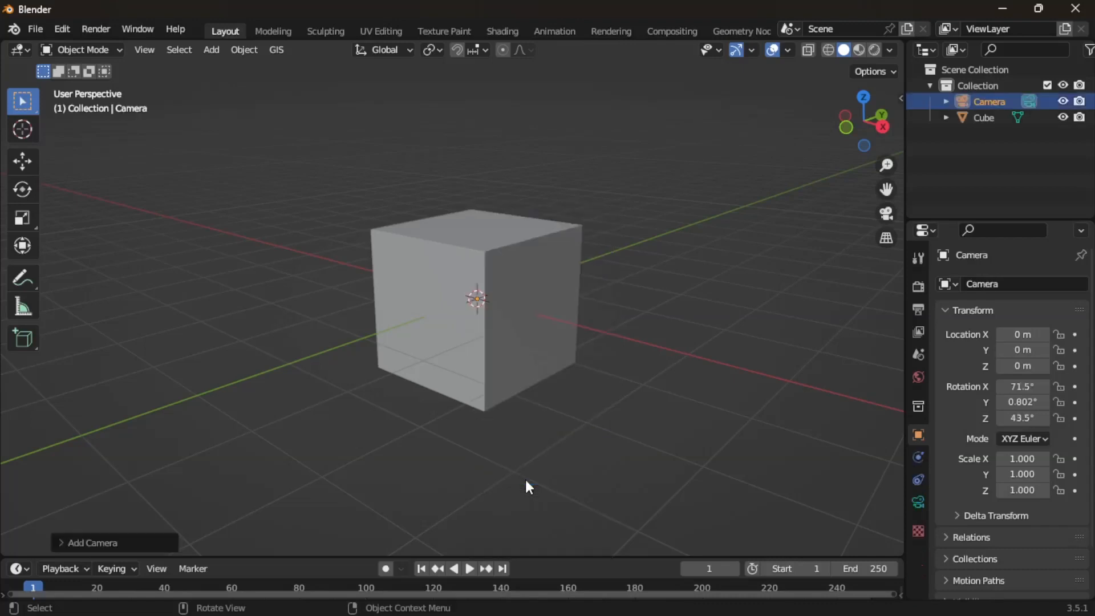
middle_drag(542, 432, 591, 450)
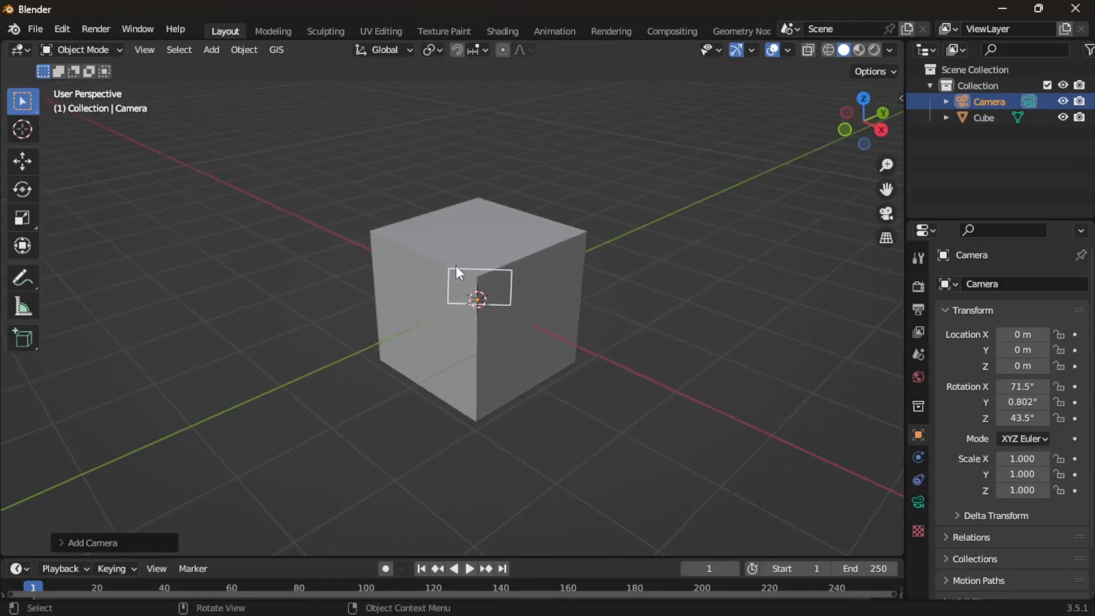
- Delete the default cube from the scene
click(455, 249)
key(x)
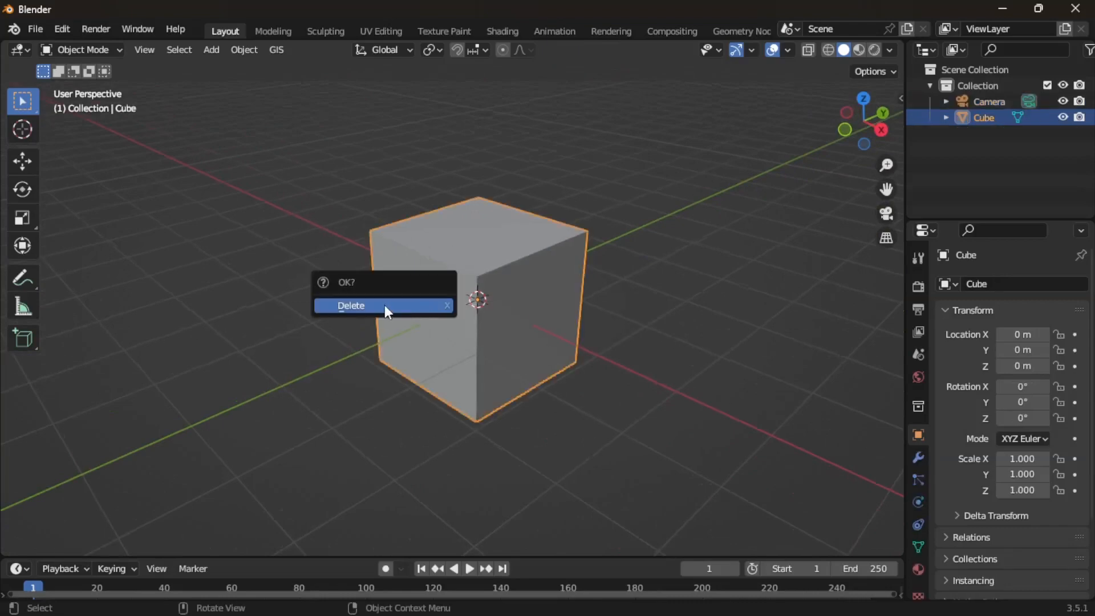
click(383, 305)
middle_drag(462, 402, 426, 282)
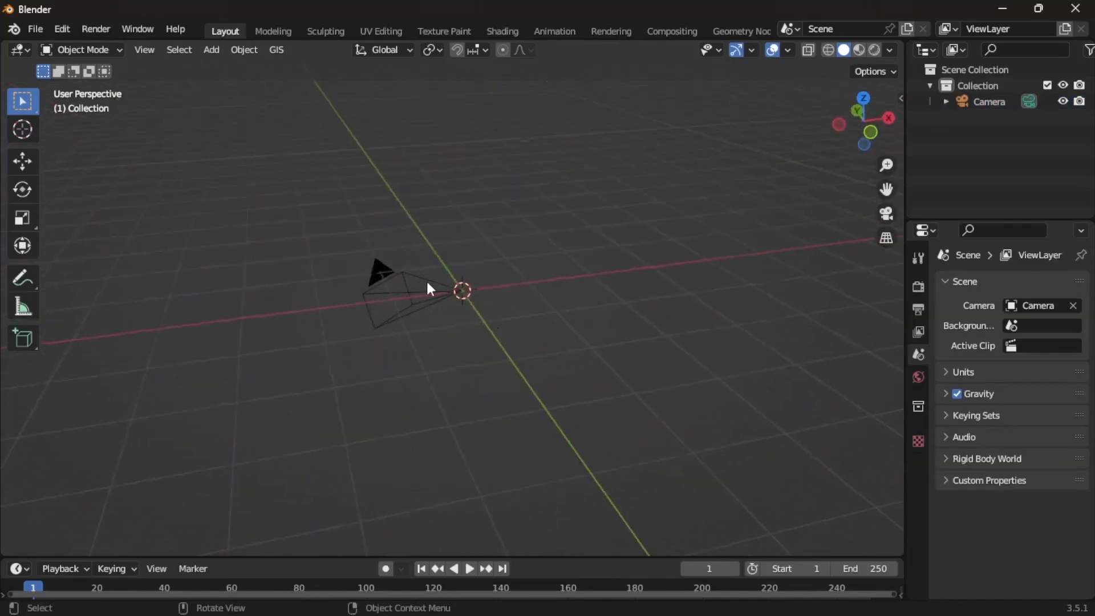
- Move the camera along the X axis to about 14.16 m
click(406, 281)
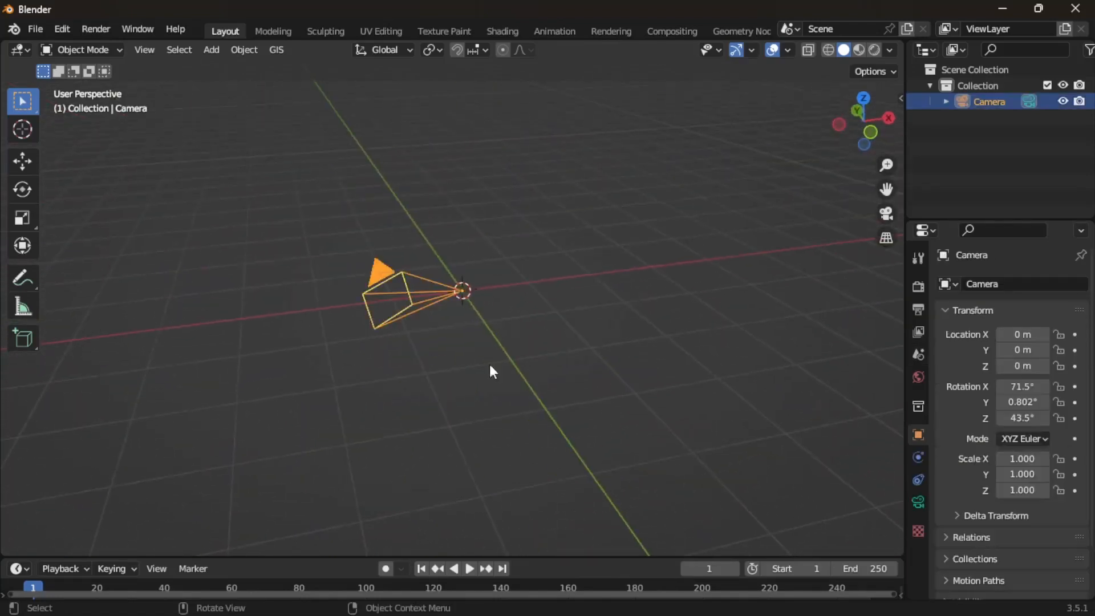
scroll(497, 309, down, 5)
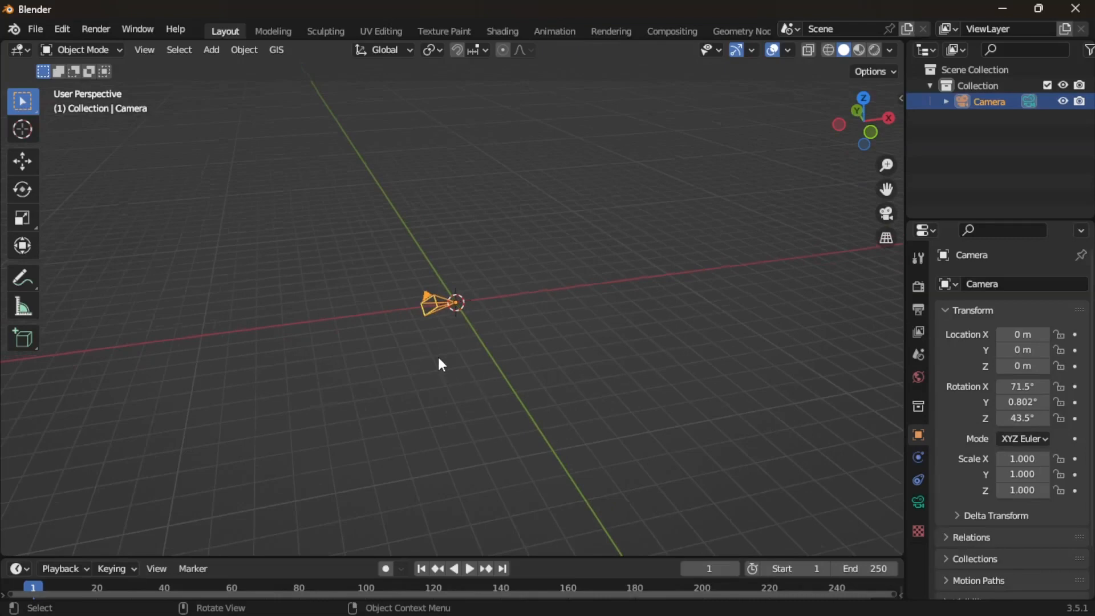
key(g)
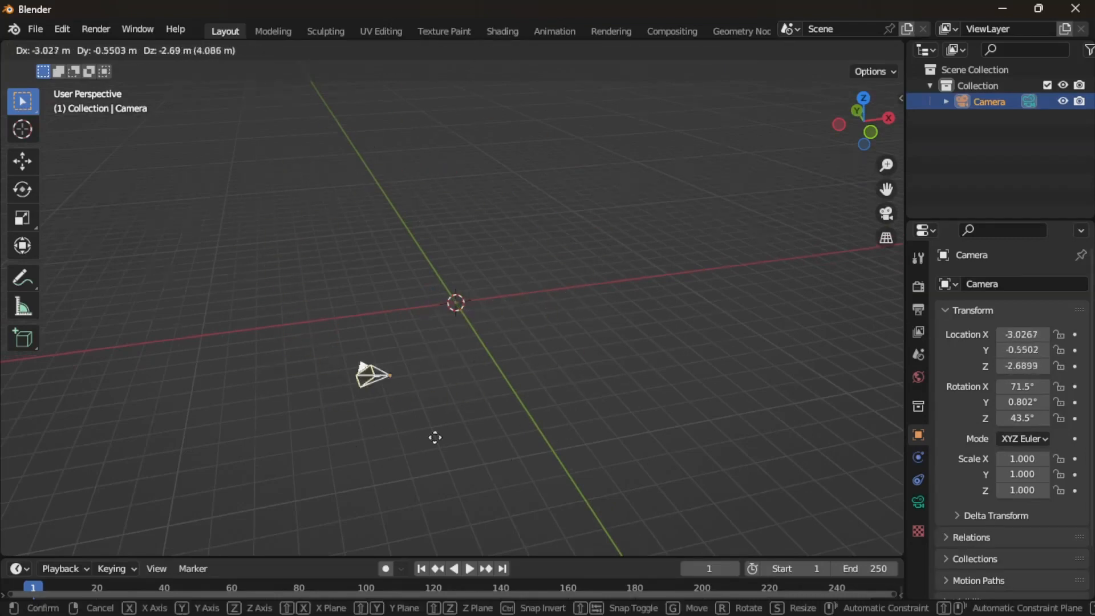
key(Escape)
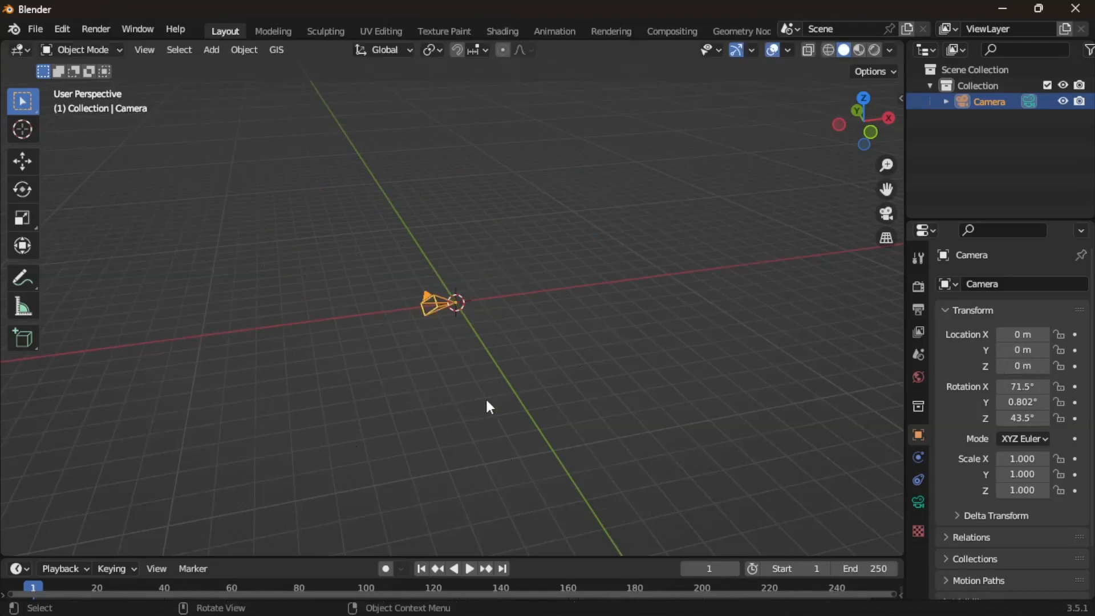
middle_drag(489, 407, 412, 386)
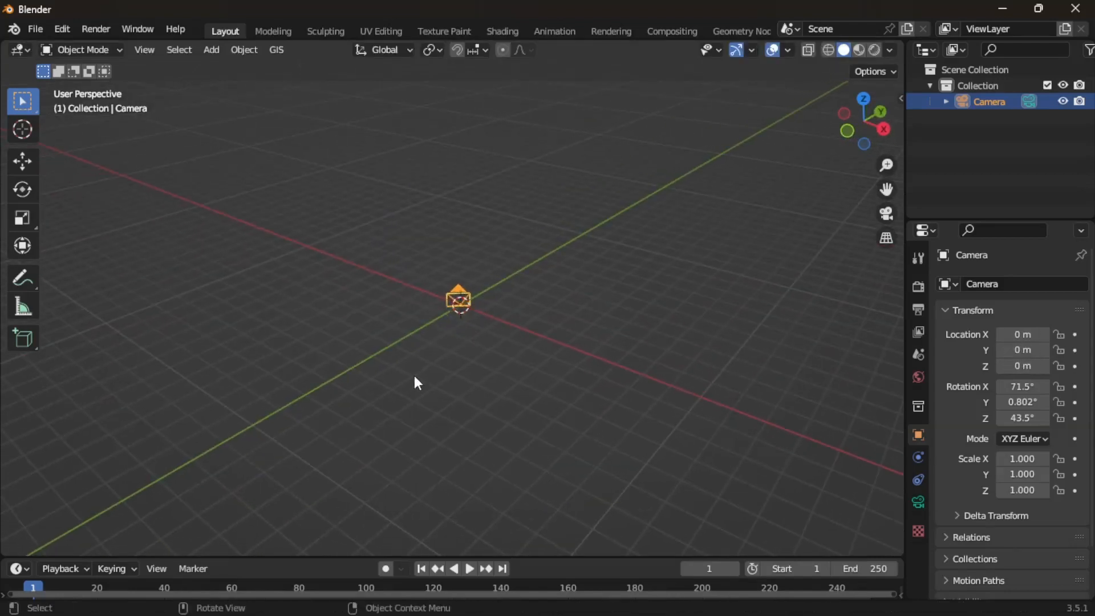
key(g)
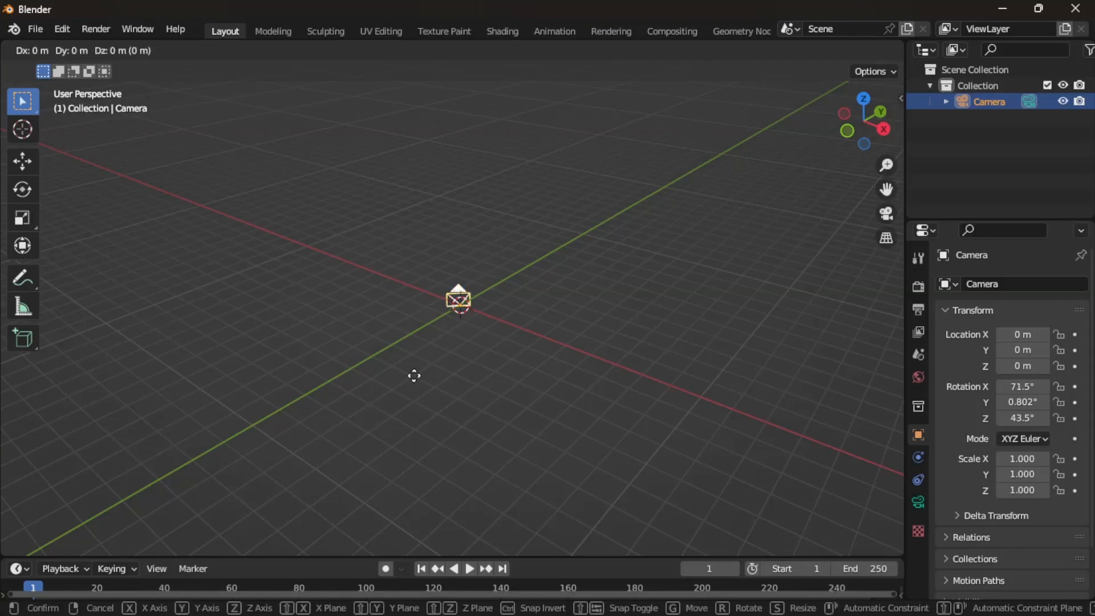
key(x)
click(820, 474)
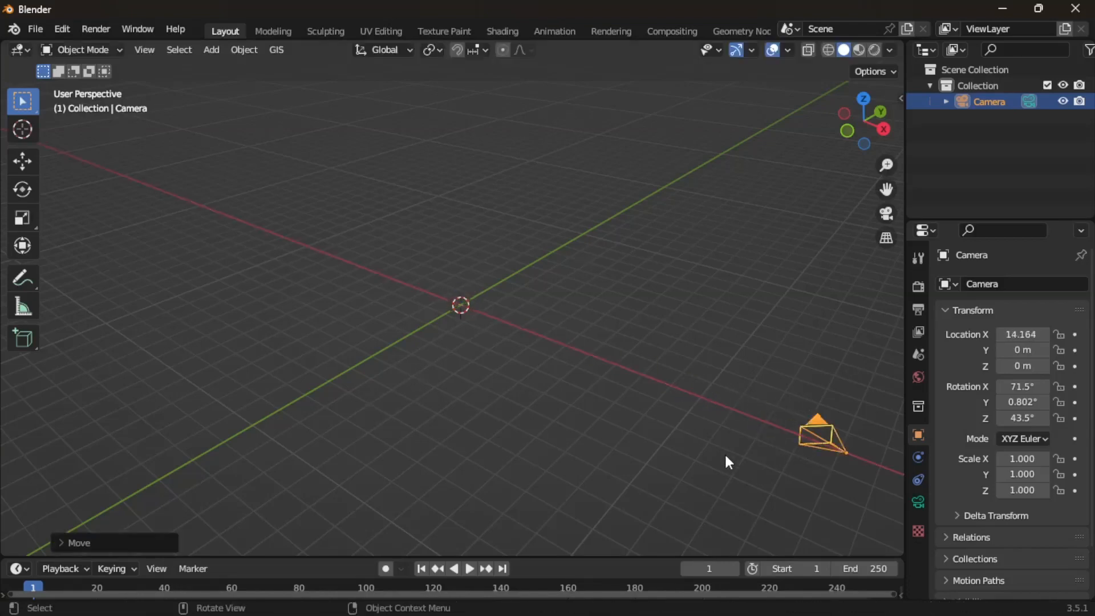
shift+middle_drag(780, 493, 629, 451)
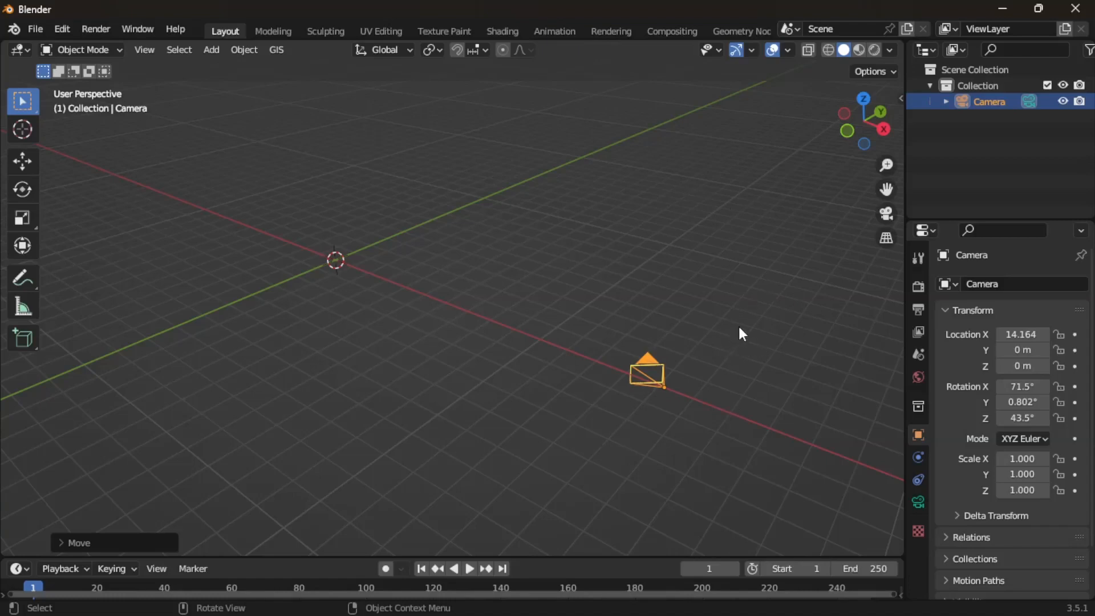
- Set the camera's Y location to 0.32 m and its rotation to X 34.7°, Y 67.4°, Z 31.4°
click(900, 98)
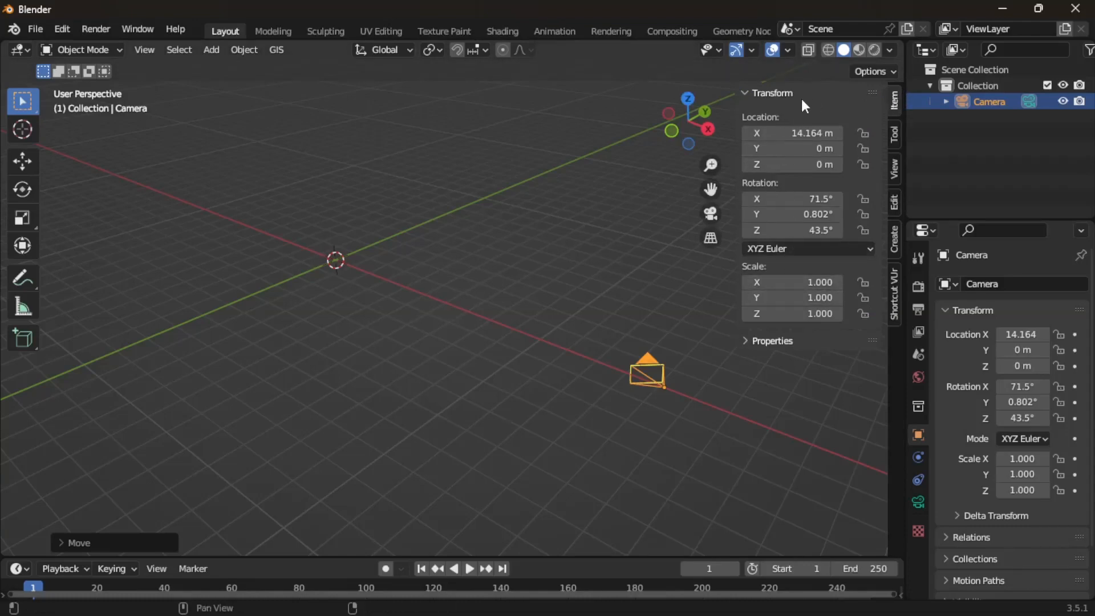
middle_drag(716, 421, 646, 409)
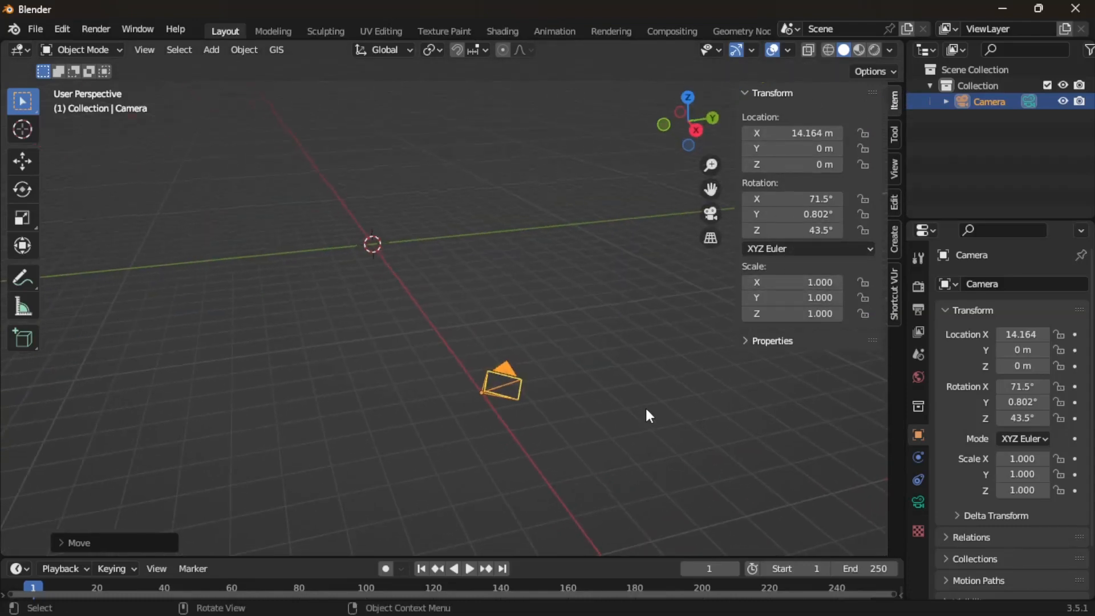
scroll(655, 393, up, 3)
drag(775, 132, 553, 132)
right_click(773, 131)
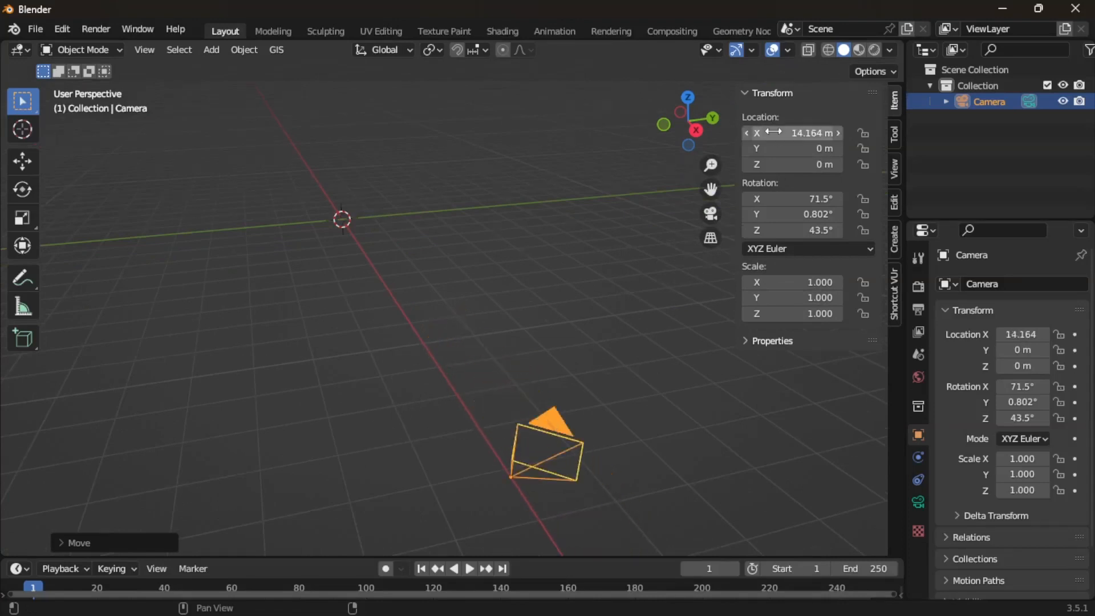
drag(773, 148, 812, 164)
right_click(778, 164)
drag(785, 199, 827, 213)
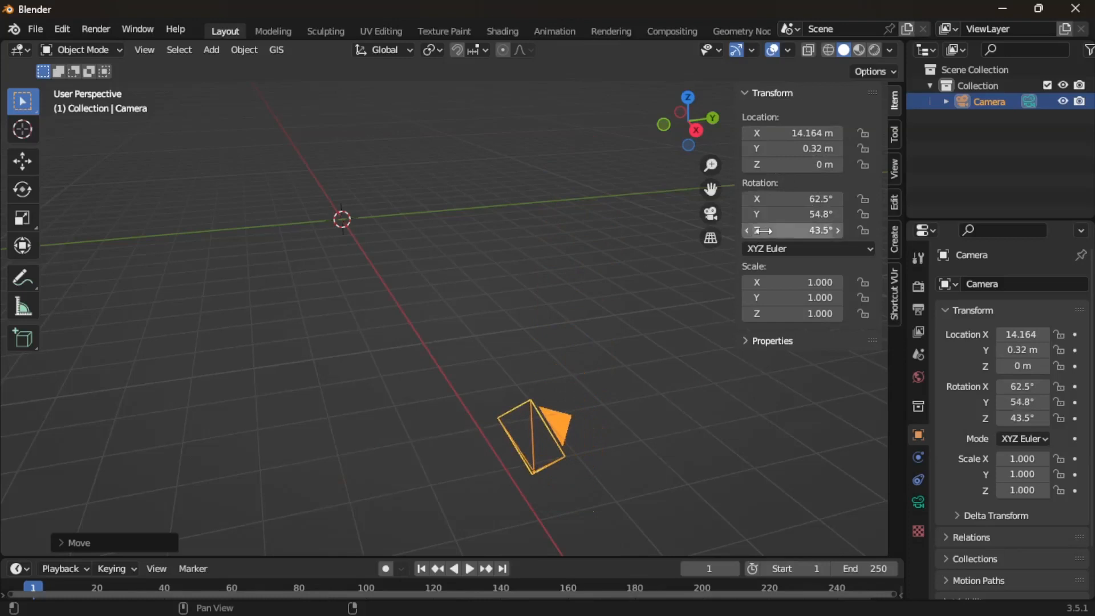
drag(763, 230, 779, 199)
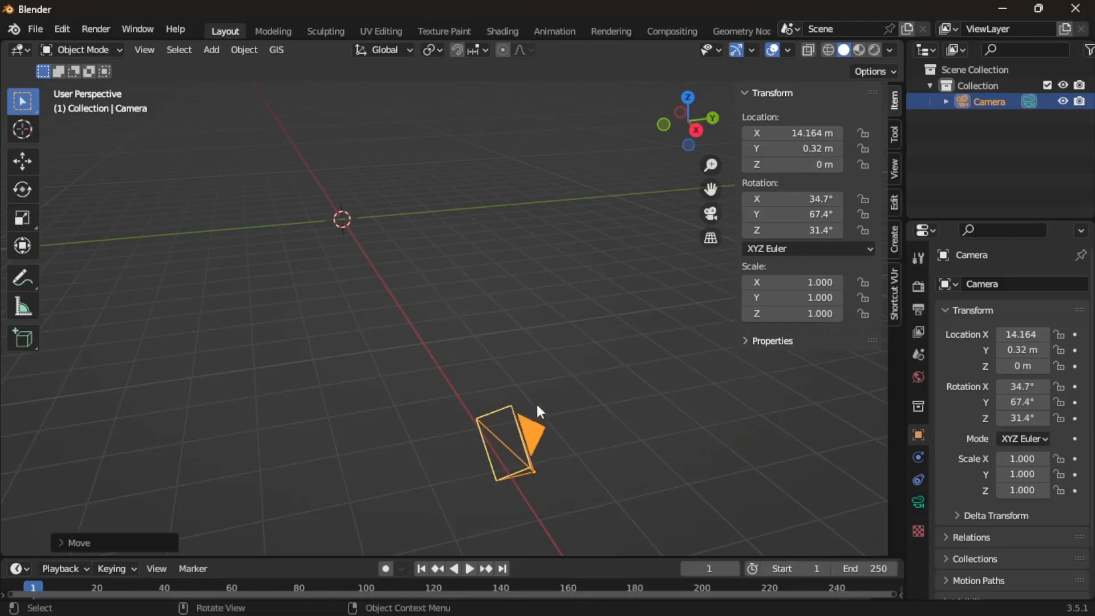
- Lock the camera to the view and check the camera perspective briefly before returning to the user perspective
click(894, 171)
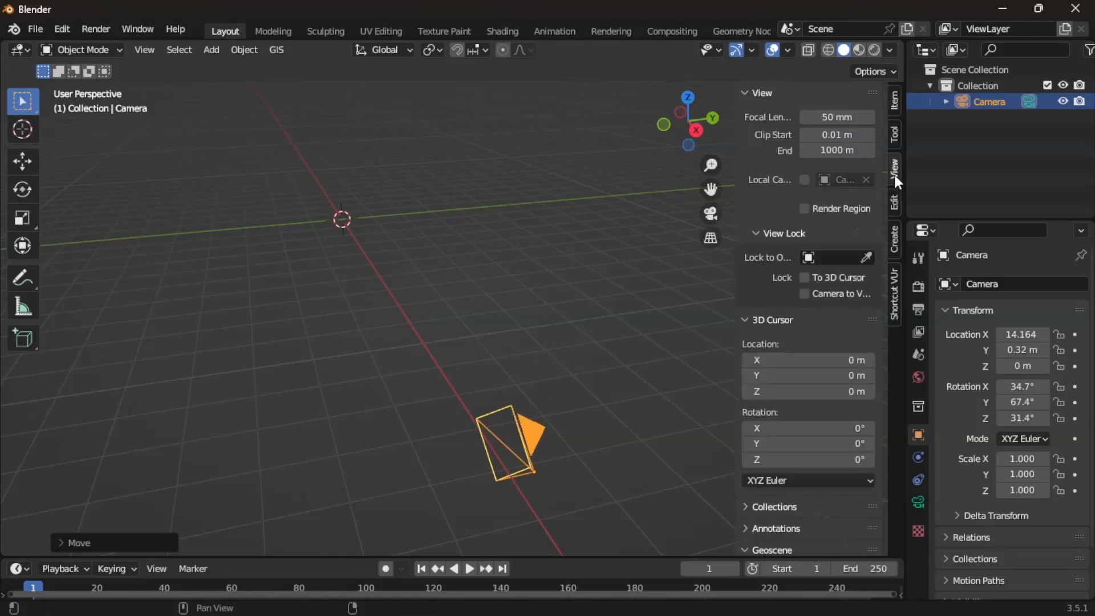
click(804, 293)
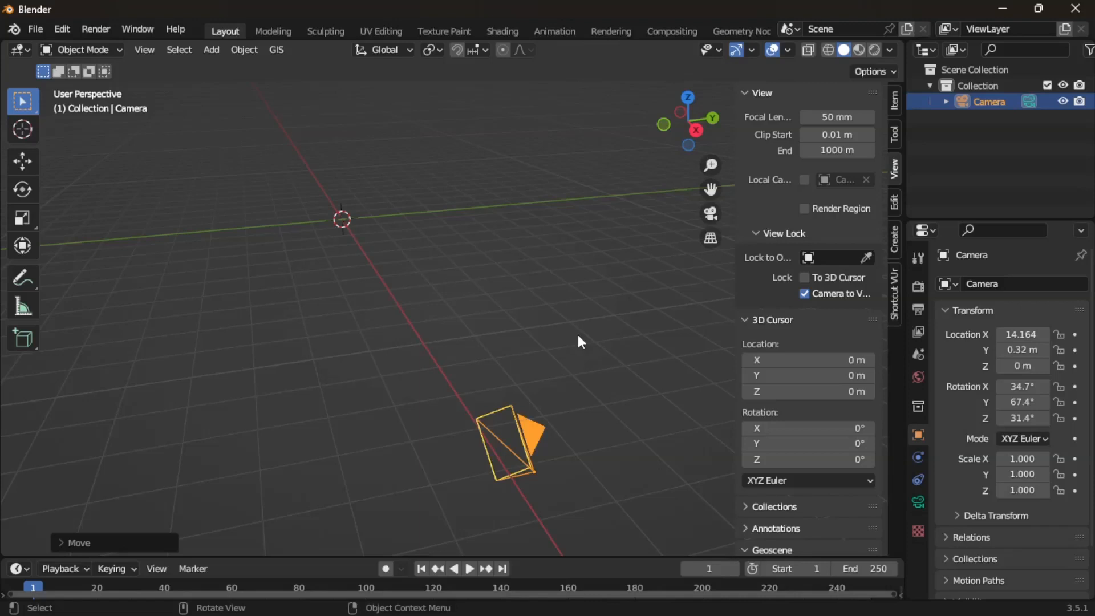
key(KP_0)
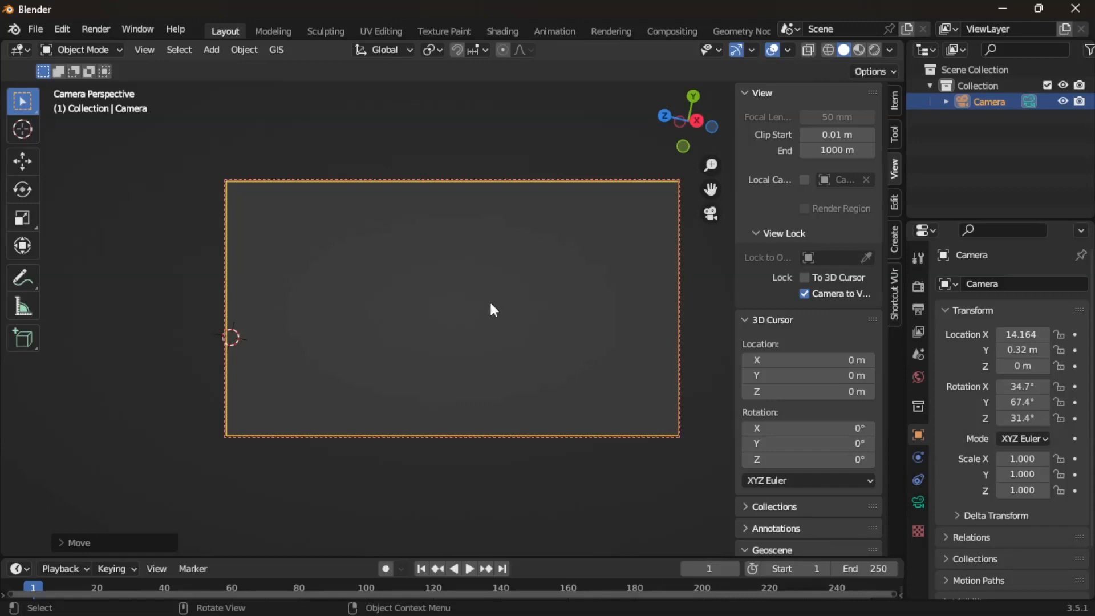
key(KP_0)
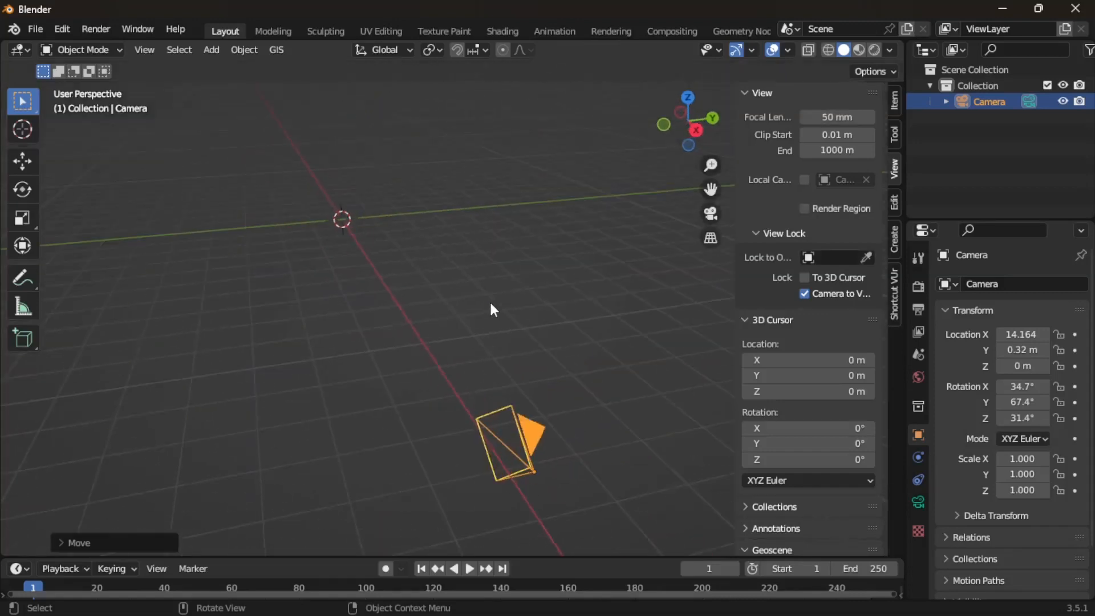
- Add a cube mesh at the world origin
key(shift+a)
mouse_move(295, 63)
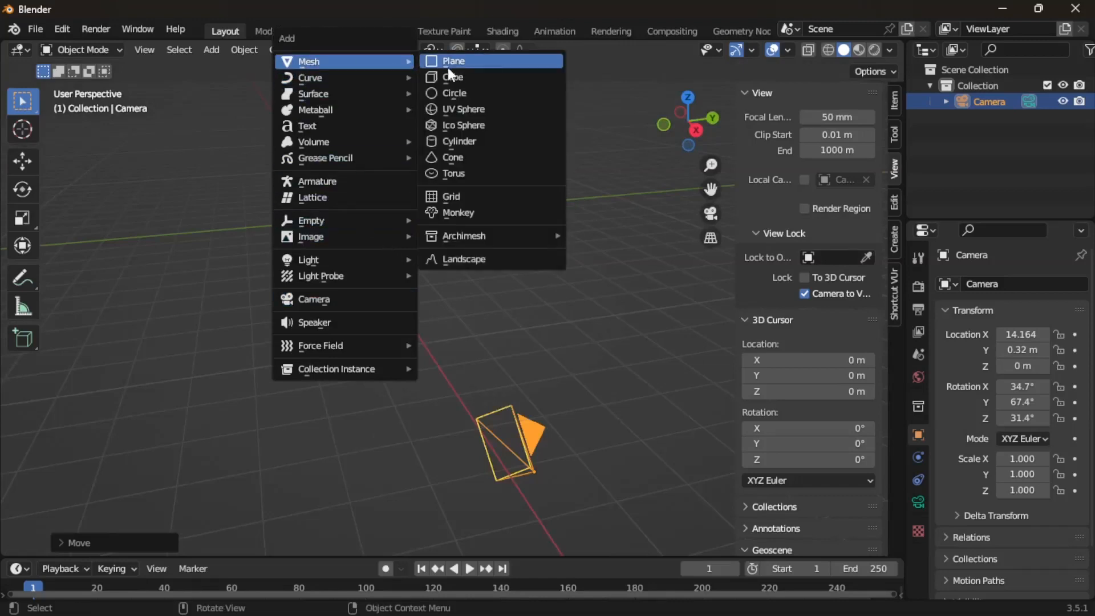
click(459, 80)
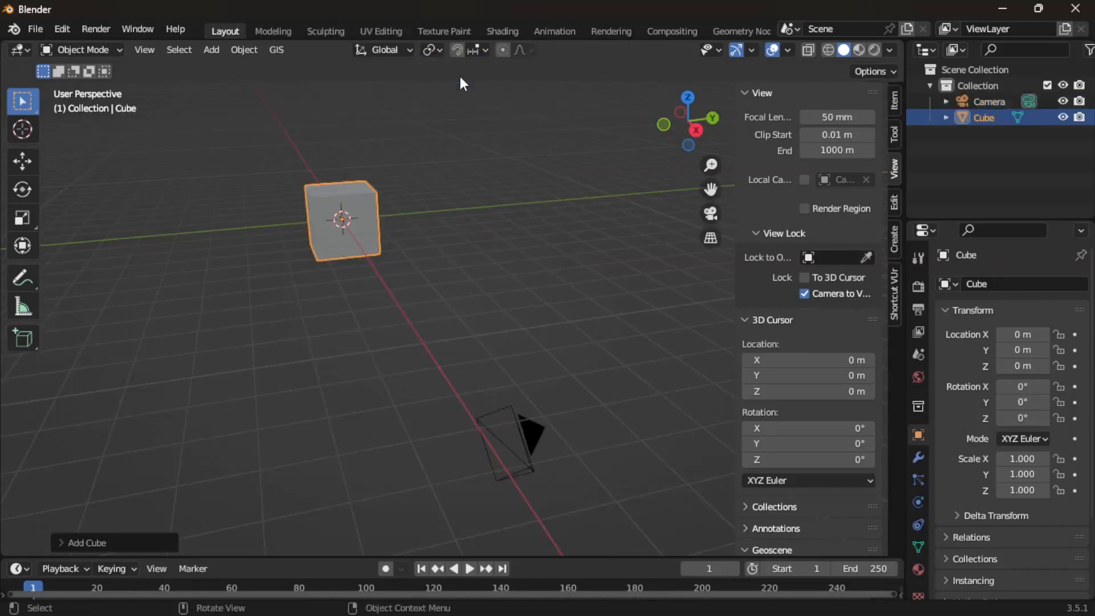
- Look through the camera and orbit it to about X -25.5 m, Y -5.5 m, Z 1.9 m, bringing the cube near the frame's centre
click(532, 437)
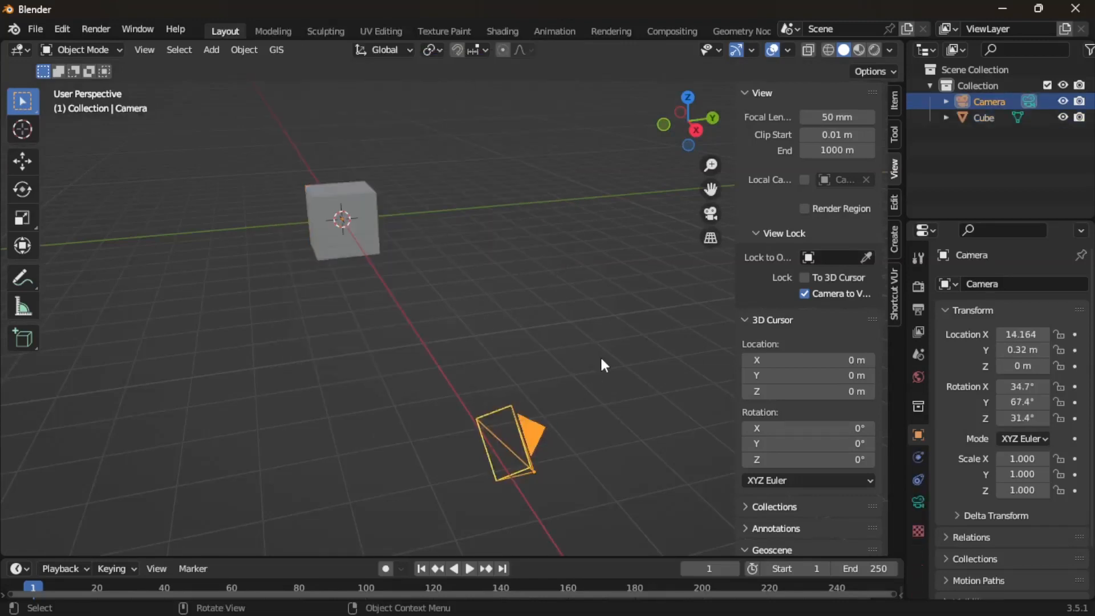
key(KP_0)
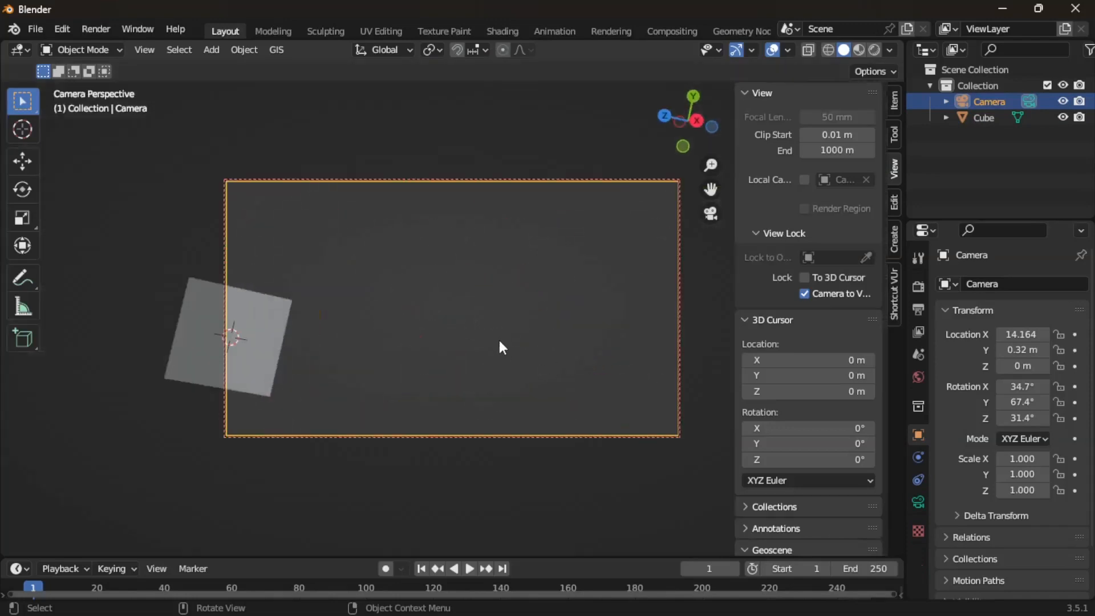
middle_drag(498, 340, 488, 384)
middle_drag(472, 330, 453, 273)
middle_drag(485, 337, 460, 319)
- Level the camera by setting its Y rotation to 0°
click(895, 98)
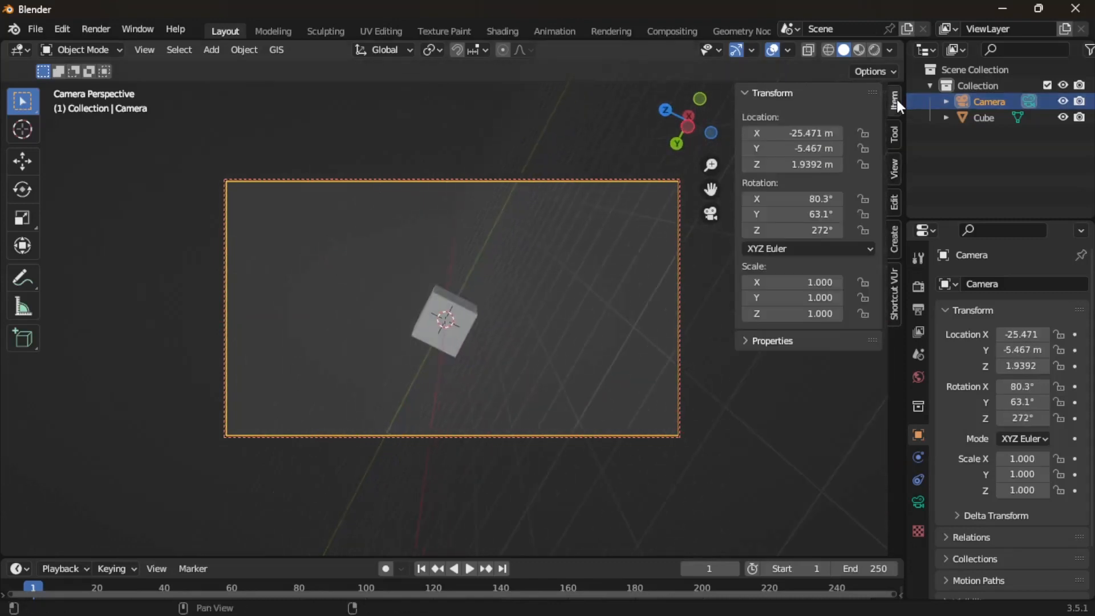
drag(789, 200, 696, 216)
right_click(789, 201)
click(792, 214)
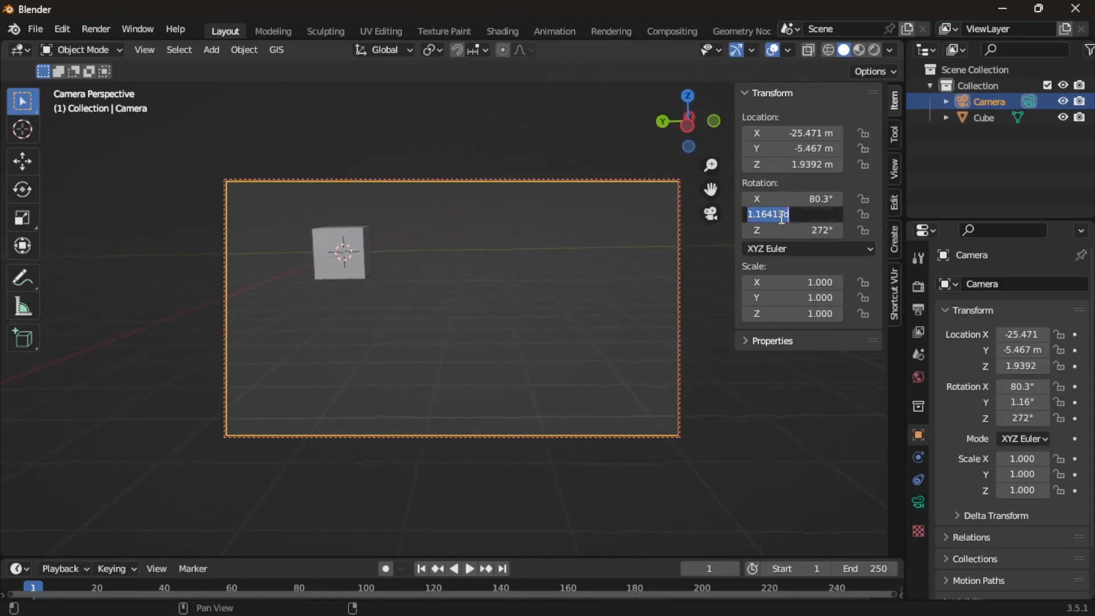
text(0)
key(Return)
- Reframe the cube through the locked camera, placing the camera at about X -20.5 m, Y 0.27 m, Z 3 m
shift+middle_drag(478, 300, 528, 331)
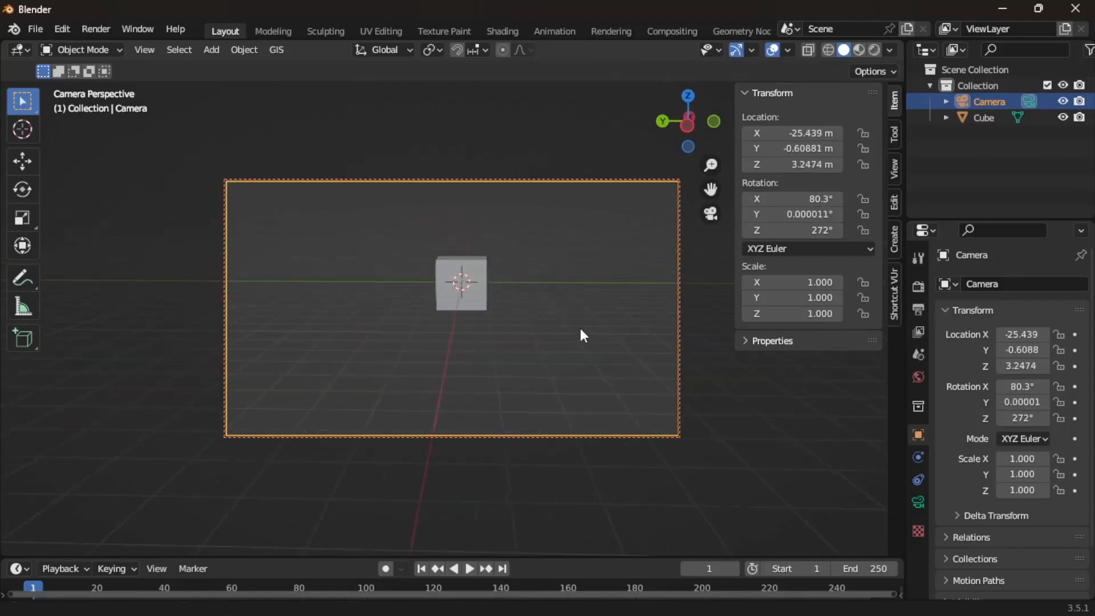
scroll(530, 338, up, 6)
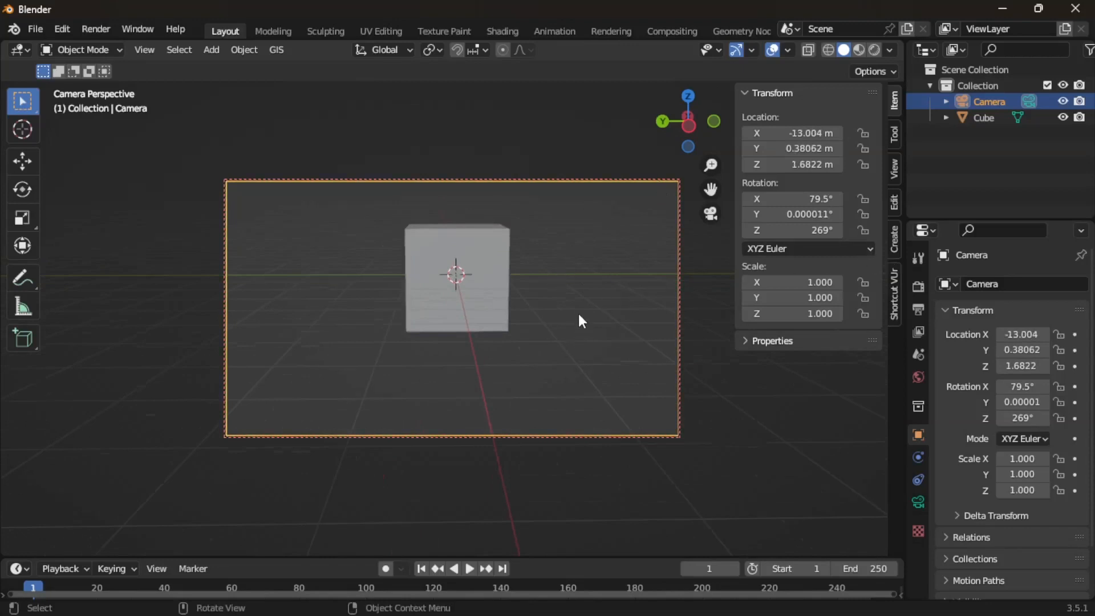
scroll(587, 261, down, 4)
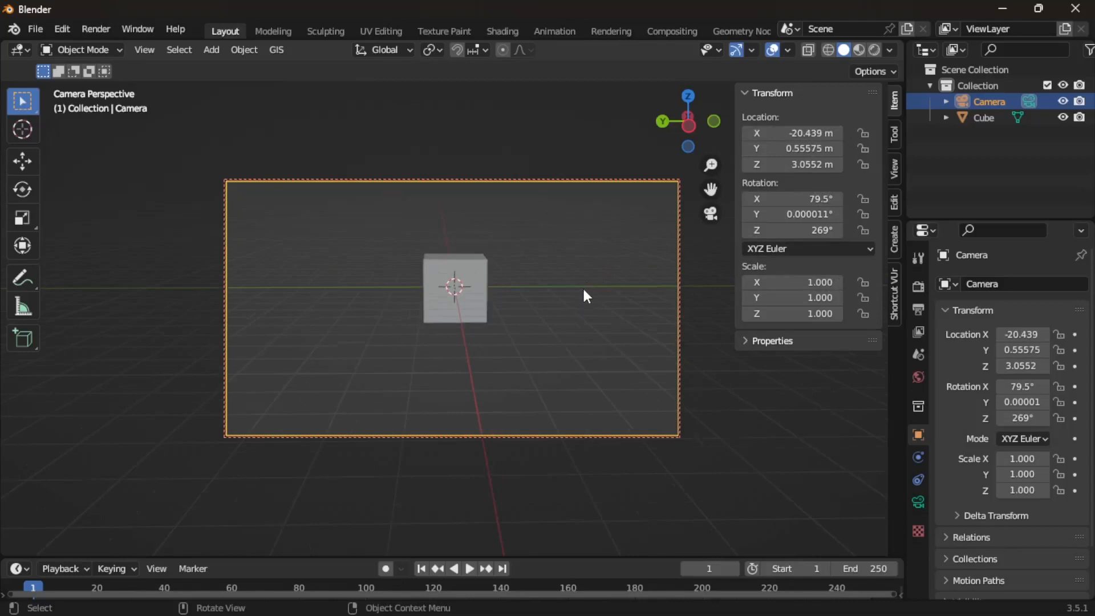
scroll(584, 296, down, 5)
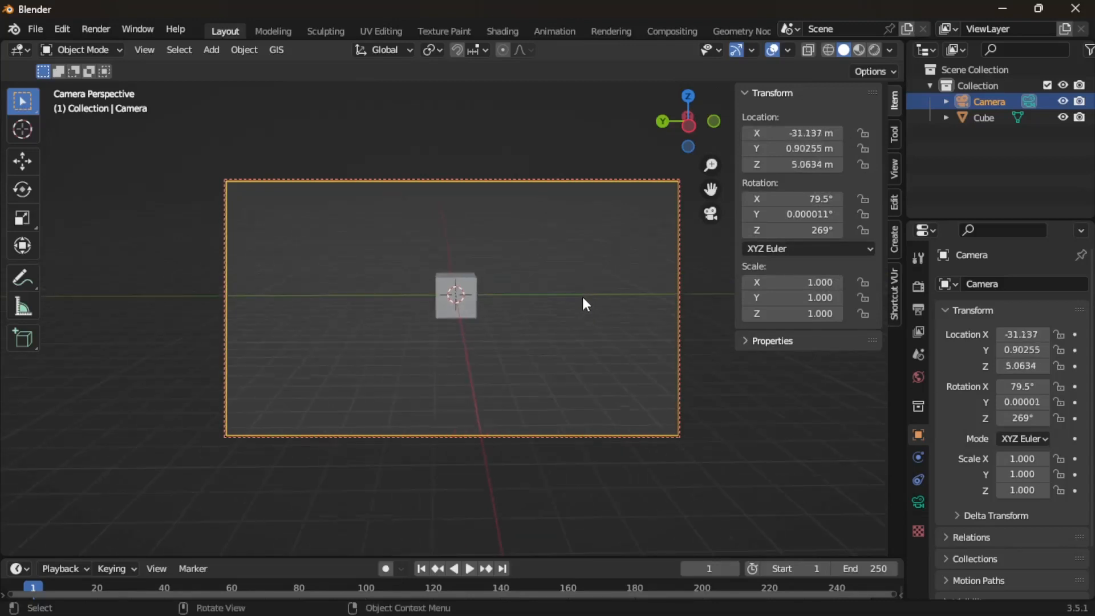
scroll(583, 303, up, 5)
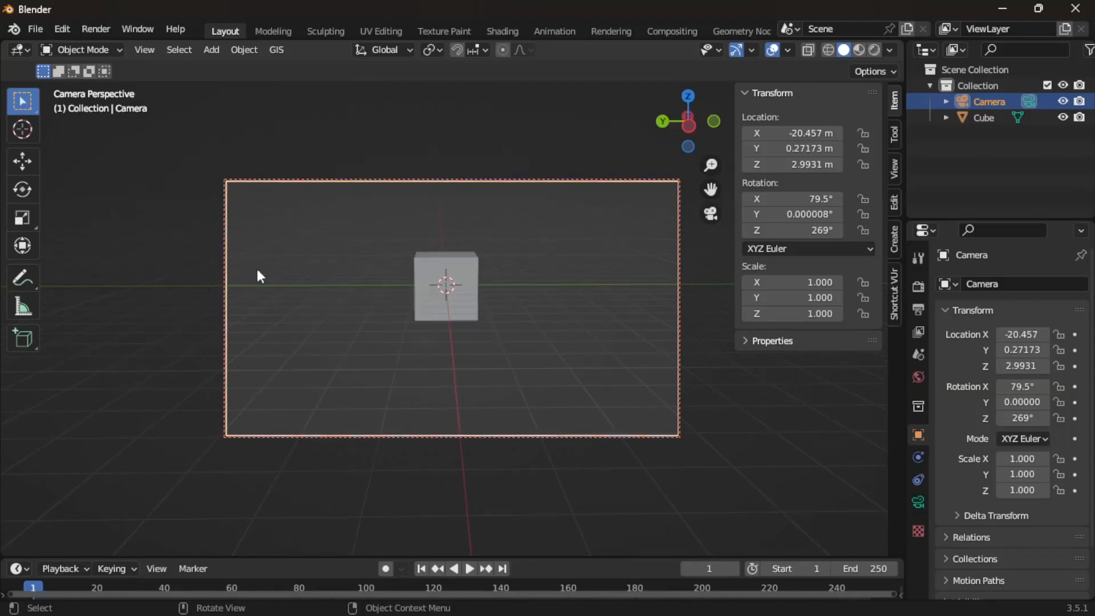
- Deselect the camera, open its lens settings and try a focal length of about 29 mm
click(764, 411)
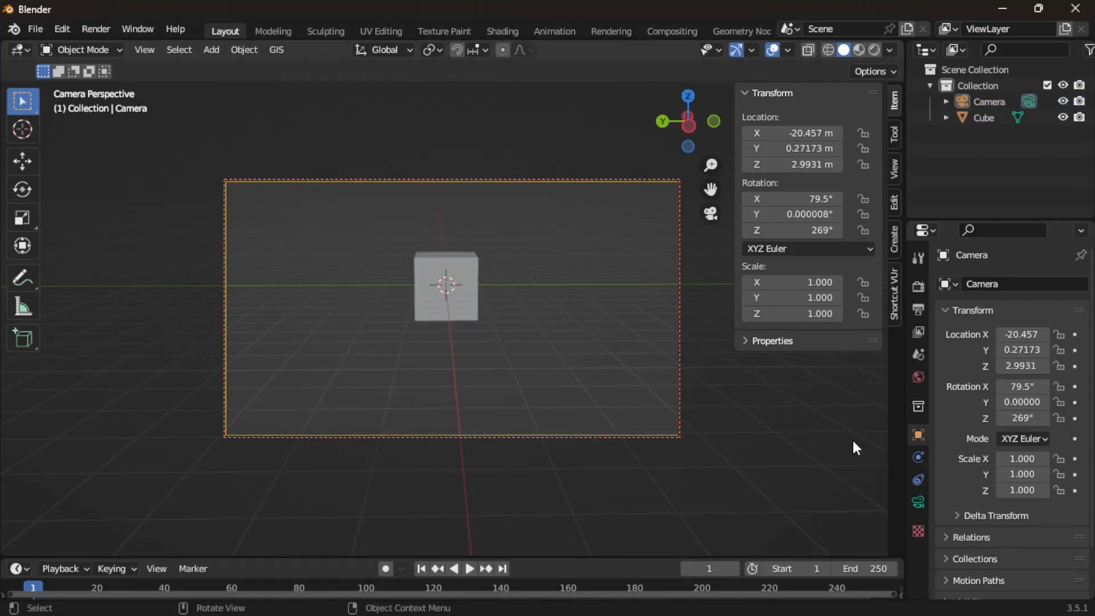
click(918, 503)
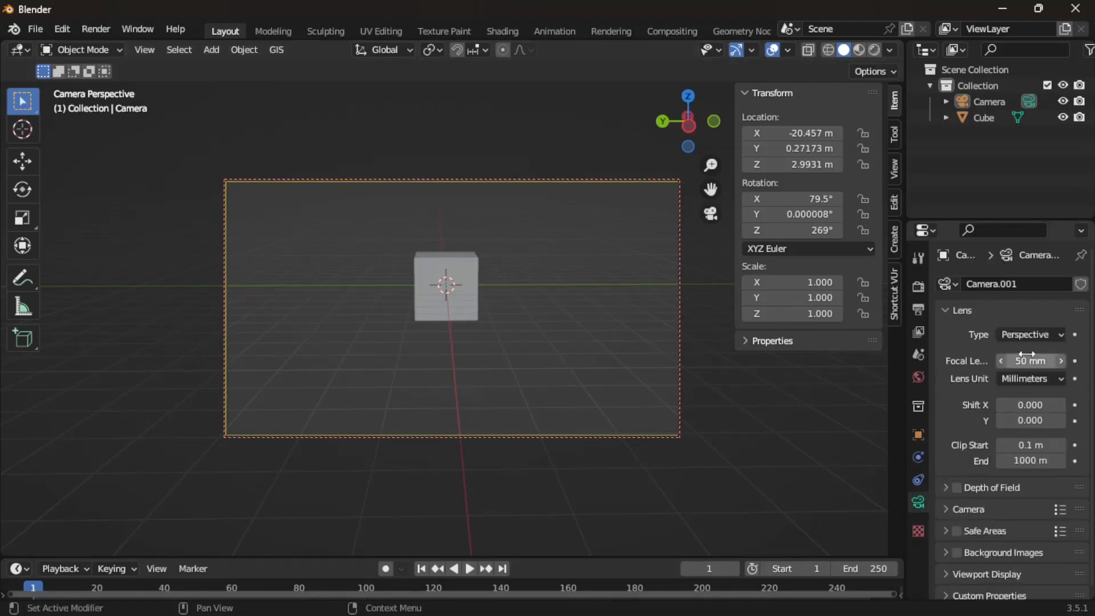
mouse_move(1024, 358)
mouse_down()
mouse_move(1058, 359)
mouse_move(1010, 359)
mouse_move(1046, 359)
mouse_move(1010, 359)
mouse_move(1024, 359)
mouse_up()
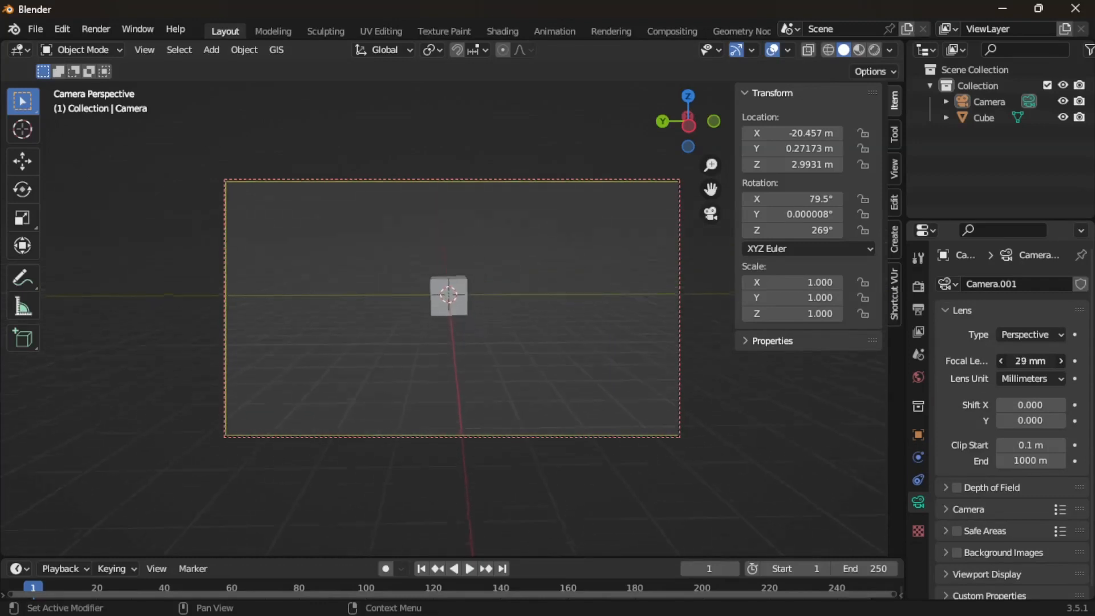
- Switch the camera type to Orthographic and orbit the camera around the cube to about X -13.5 m, Y 15.5 m, Z 5.8 m
click(1020, 340)
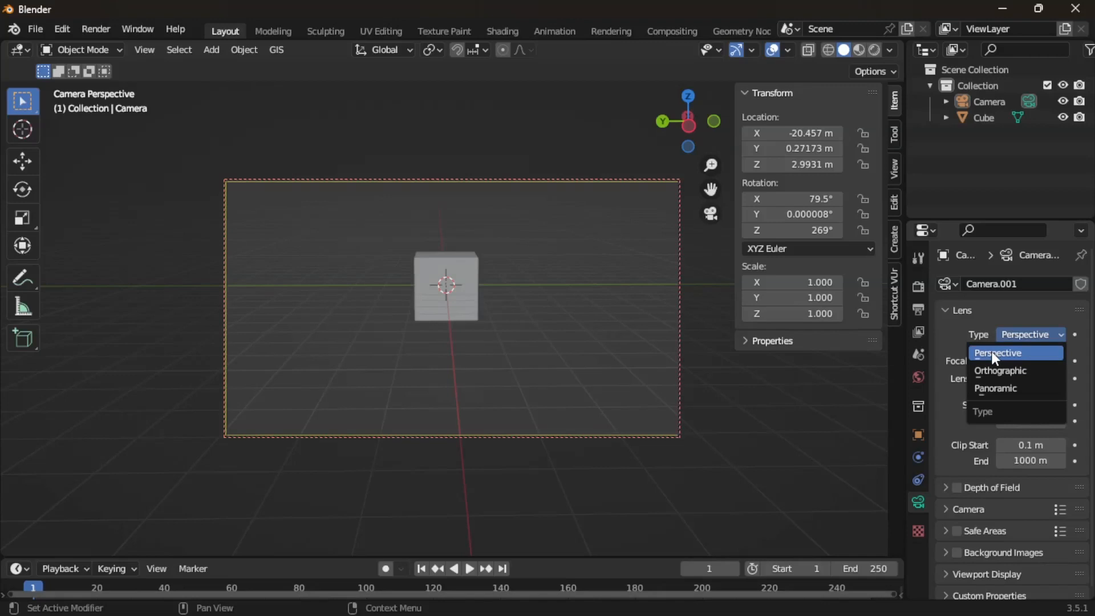
click(993, 374)
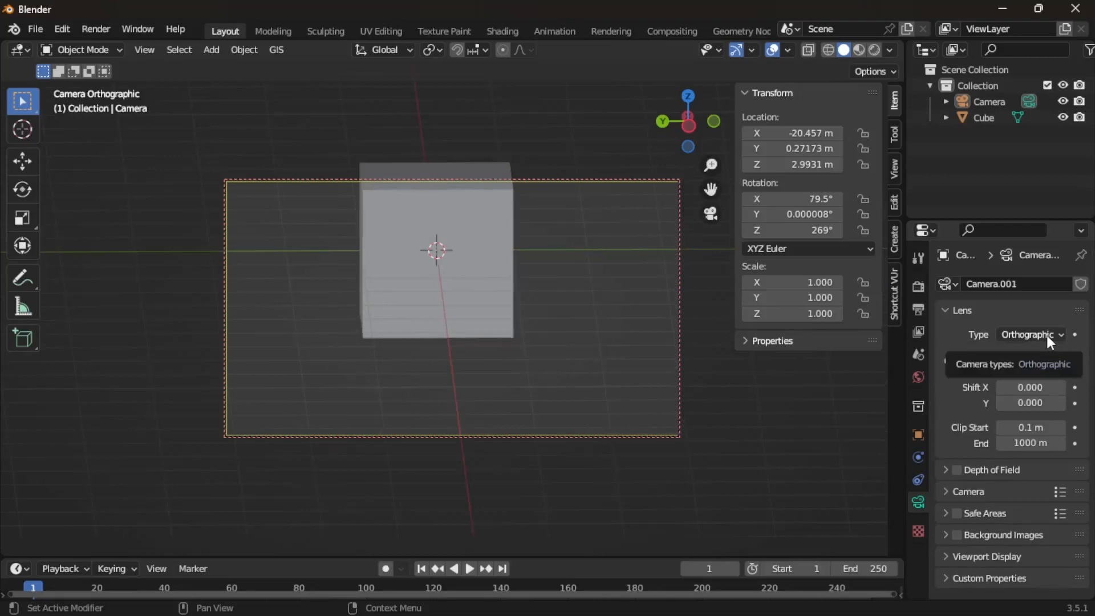
shift+middle_drag(603, 346, 604, 401)
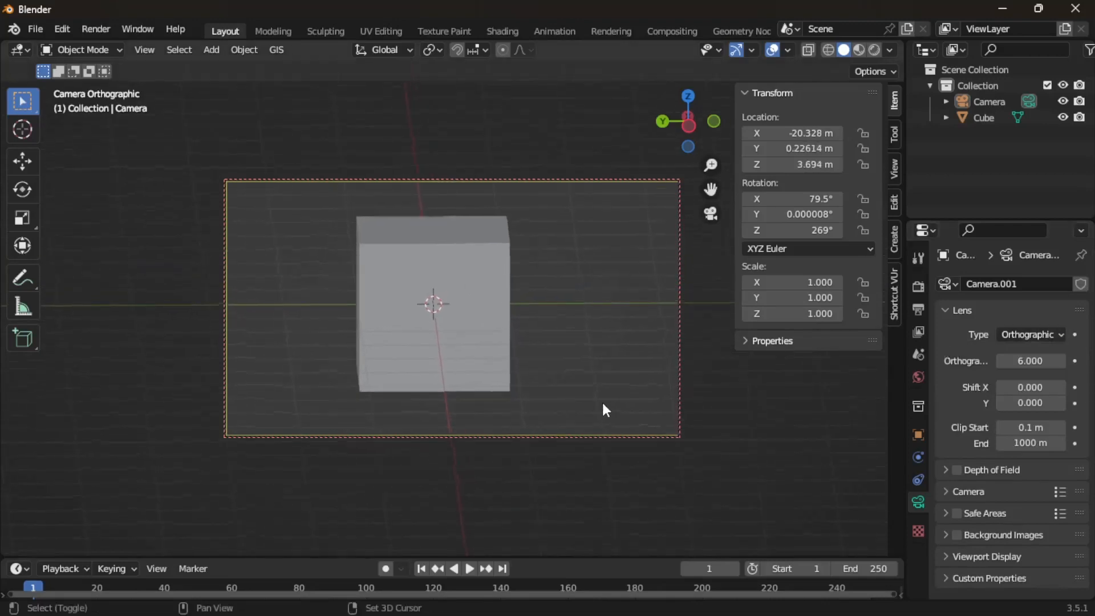
middle_drag(605, 409, 504, 333)
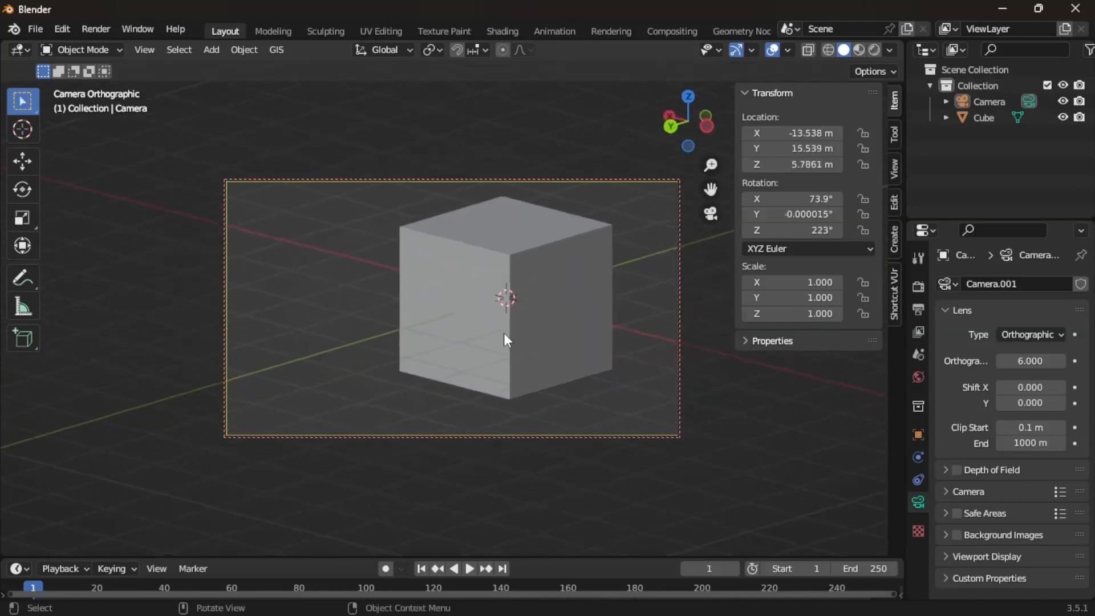
- Set the camera type back to Perspective and orbit the camera to about X -19.4 m, Y 7.9 m, Z 4.6 m
click(999, 336)
click(1002, 347)
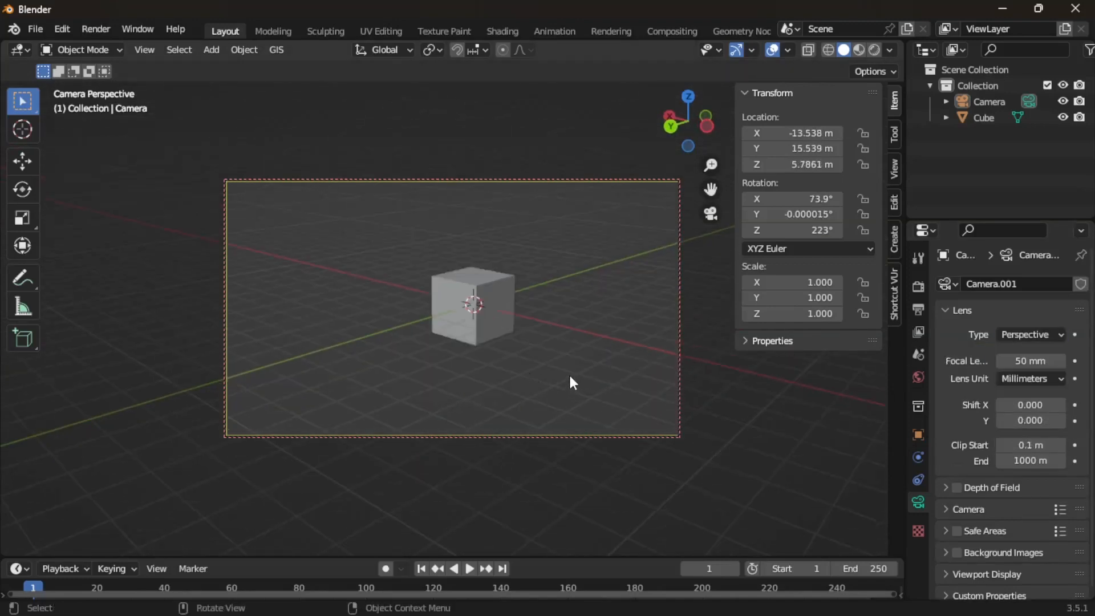
middle_drag(570, 376, 517, 368)
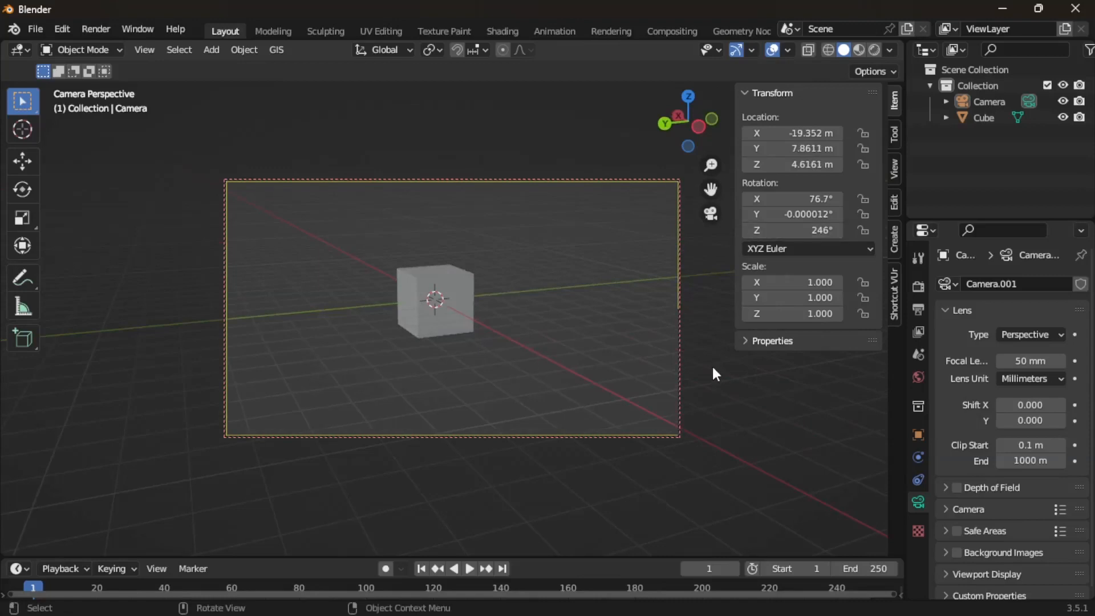
- Turn off the Camera to View lock so that view navigation no longer moves the camera
click(893, 168)
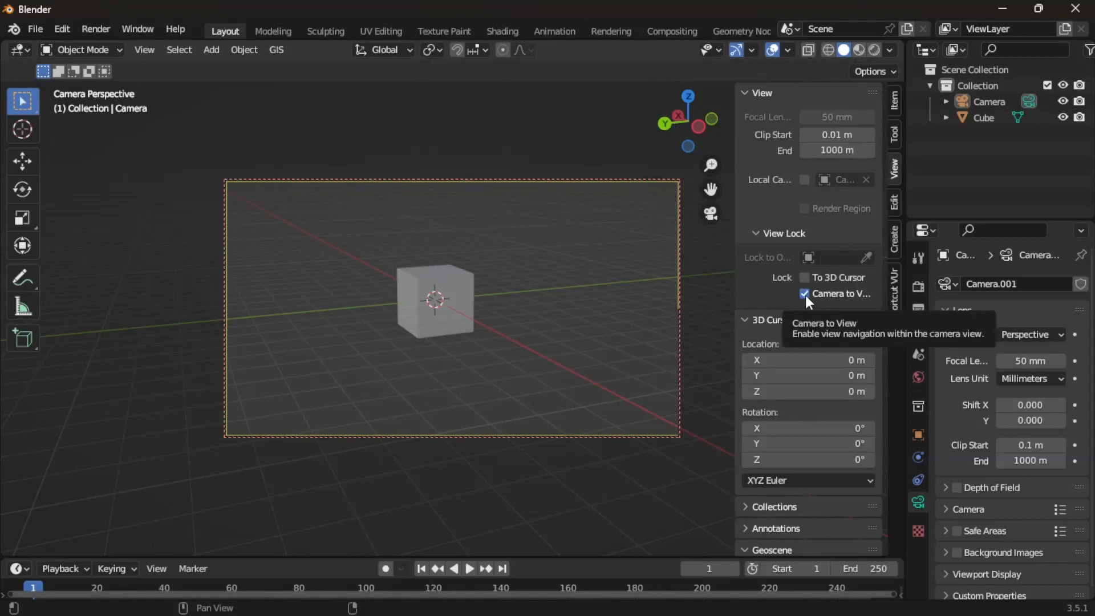
click(805, 293)
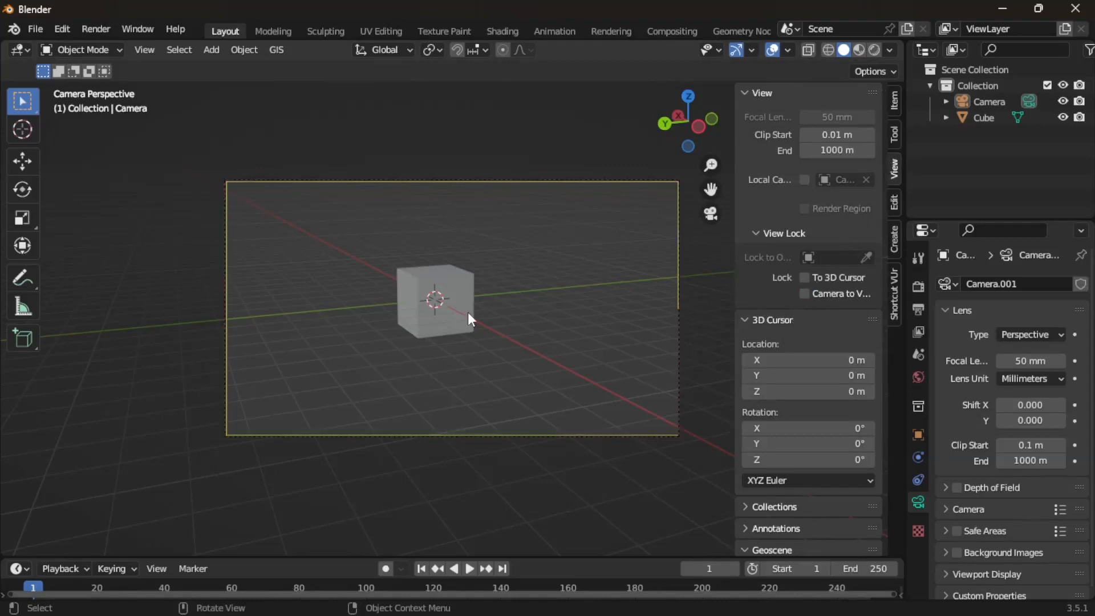